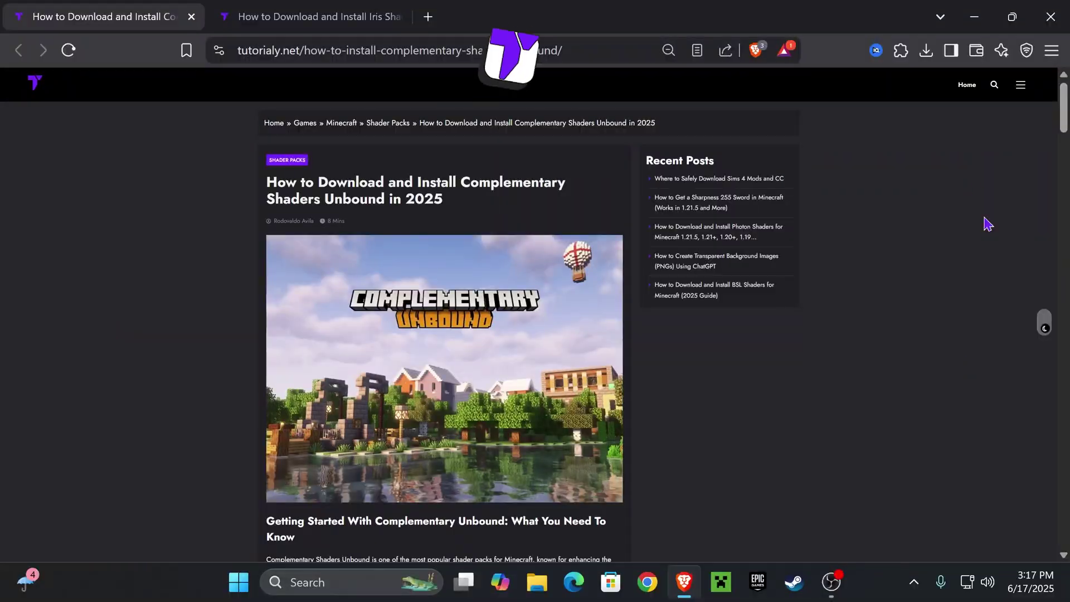
Jump to the guide's Step 1 section and open the Complementary Unbound CurseForge files page.
{"action": "scroll", "coordinate": [988, 224], "scroll_direction": "down", "scroll_amount": 15}
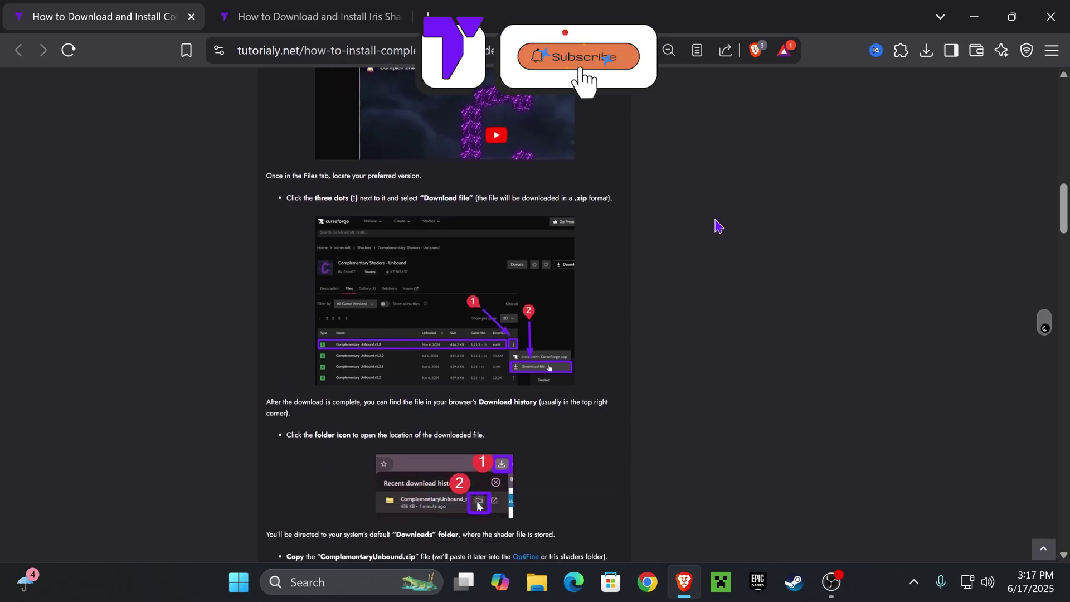
{"action": "scroll", "coordinate": [719, 226], "scroll_direction": "up", "scroll_amount": 15}
{"action": "scroll", "coordinate": [724, 195], "scroll_direction": "down", "scroll_amount": 20}
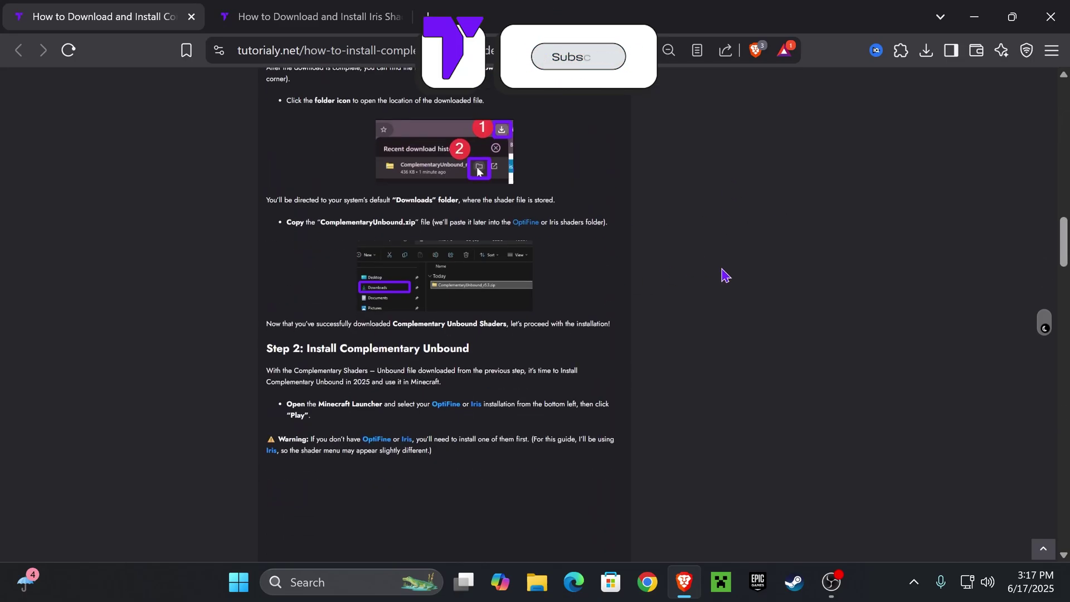
{"action": "scroll", "coordinate": [724, 275], "scroll_direction": "down", "scroll_amount": 3}
{"action": "scroll", "coordinate": [691, 266], "scroll_direction": "up", "scroll_amount": 12}
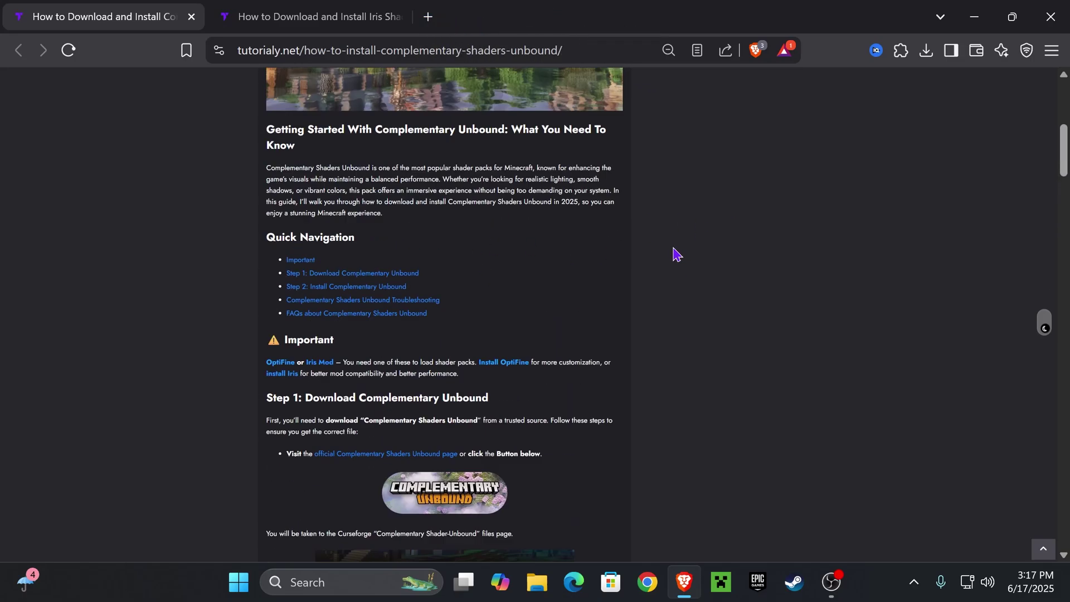
{"action": "scroll", "coordinate": [657, 226], "scroll_direction": "down", "scroll_amount": 2}
{"action": "left_click", "coordinate": [407, 168]}
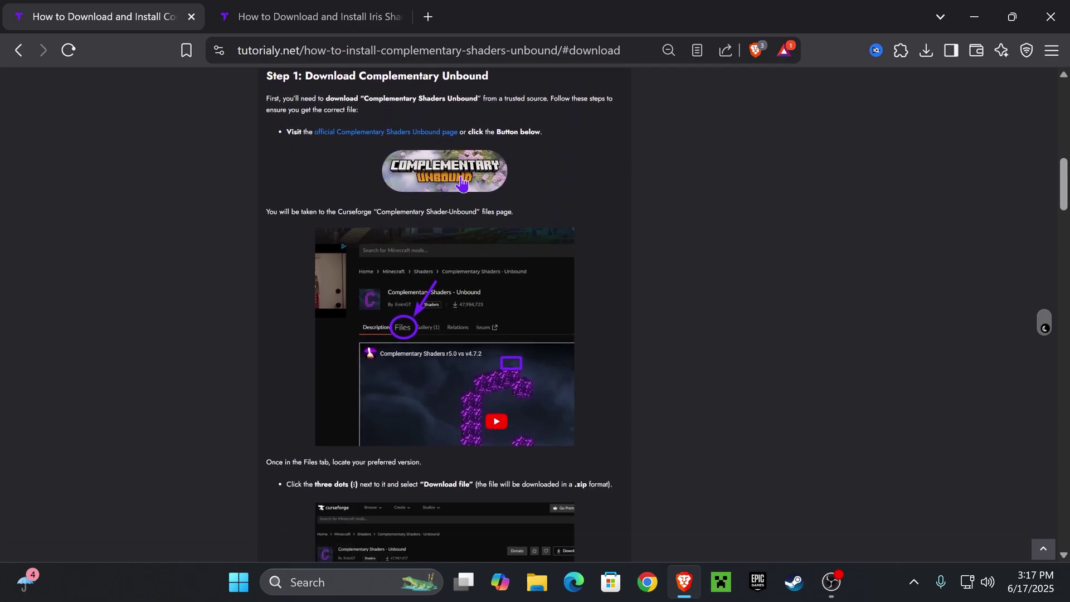
{"action": "left_click", "coordinate": [462, 183]}
Download the Complementary Unbound r5.5.1 zip from CurseForge and save it to Downloads.
{"action": "scroll", "coordinate": [621, 281], "scroll_direction": "down", "scroll_amount": 4}
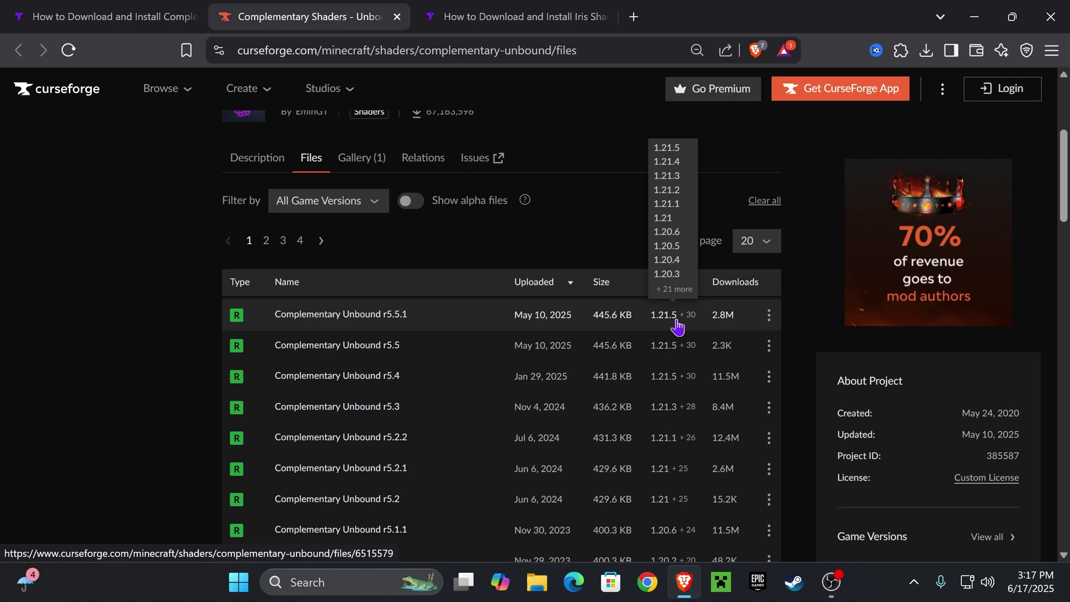
{"action": "left_click", "coordinate": [769, 319]}
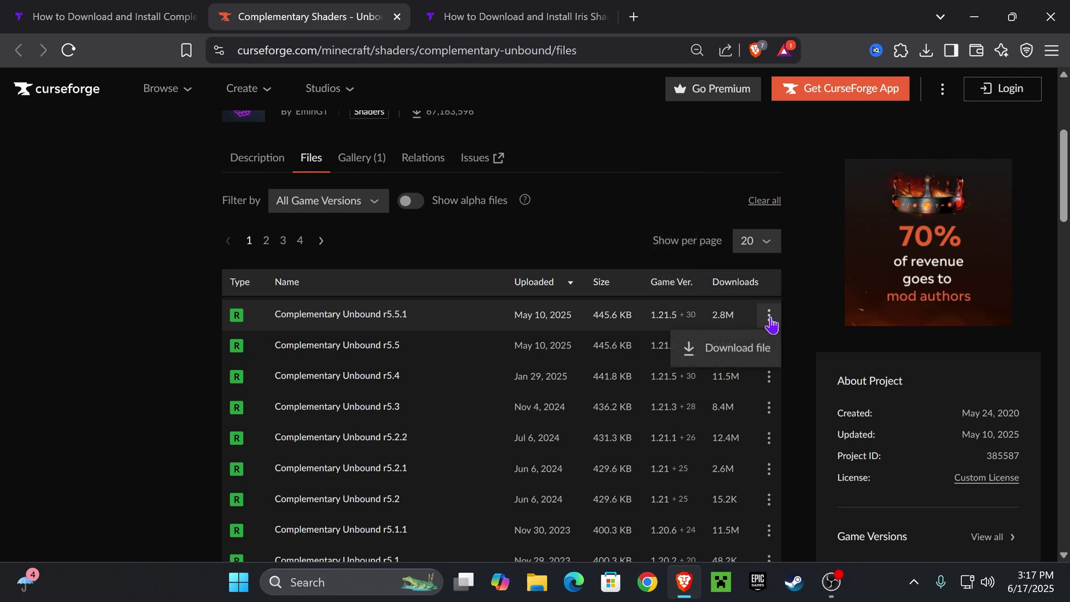
{"action": "left_click", "coordinate": [754, 355]}
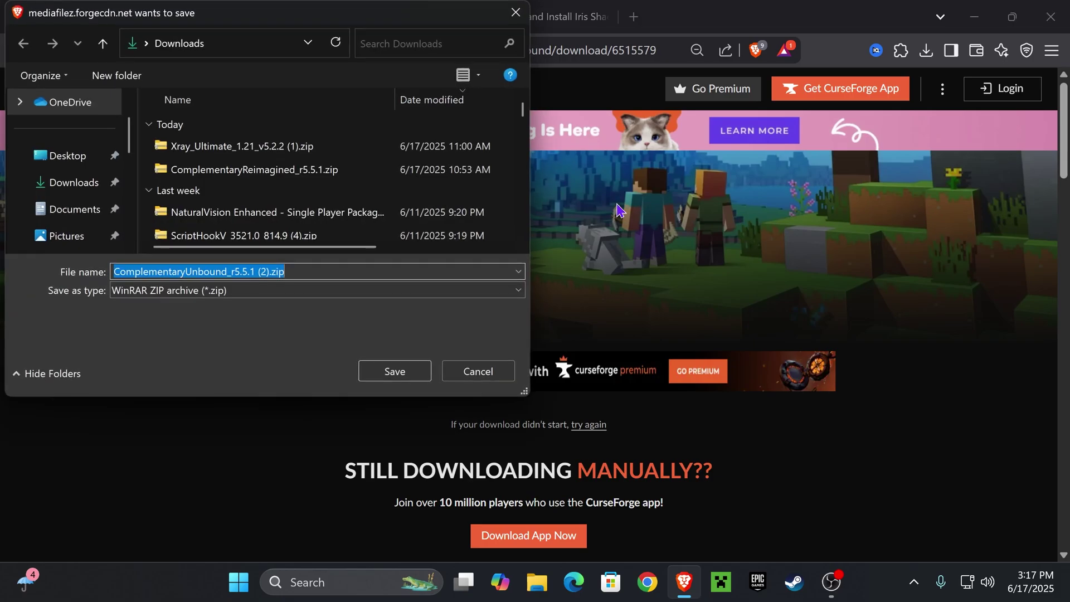
{"action": "left_click", "coordinate": [415, 369]}
Copy the downloaded ComplementaryUnbound_r5.5.1 (2).zip from the browser onto the desktop.
{"action": "left_click_drag", "start_coordinate": [788, 8], "coordinate": [585, 476]}
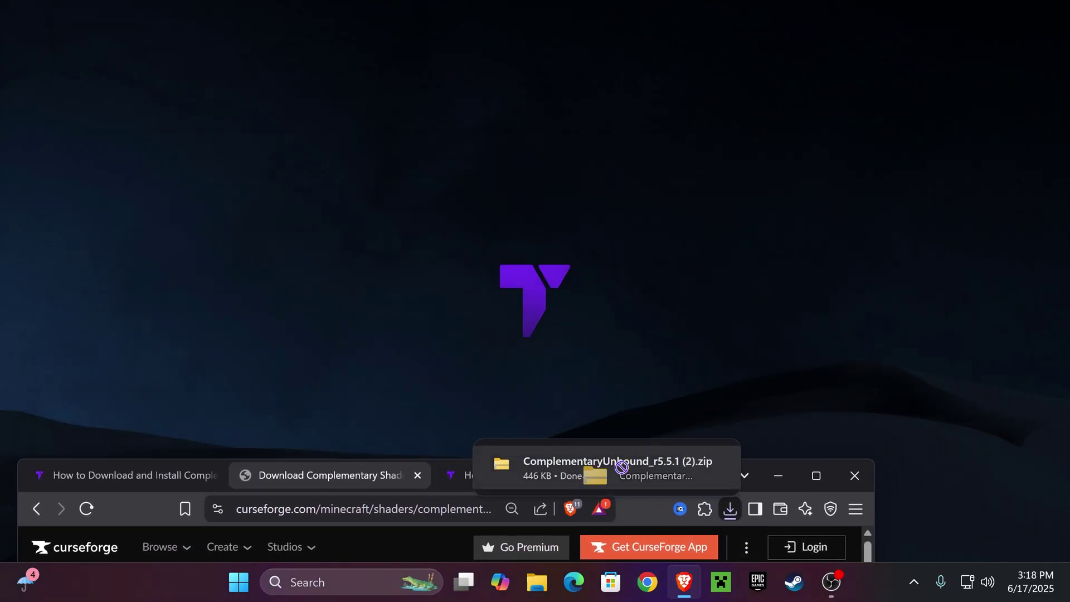
{"action": "left_click_drag", "start_coordinate": [593, 232], "coordinate": [561, 276]}
{"action": "left_click", "coordinate": [815, 477]}
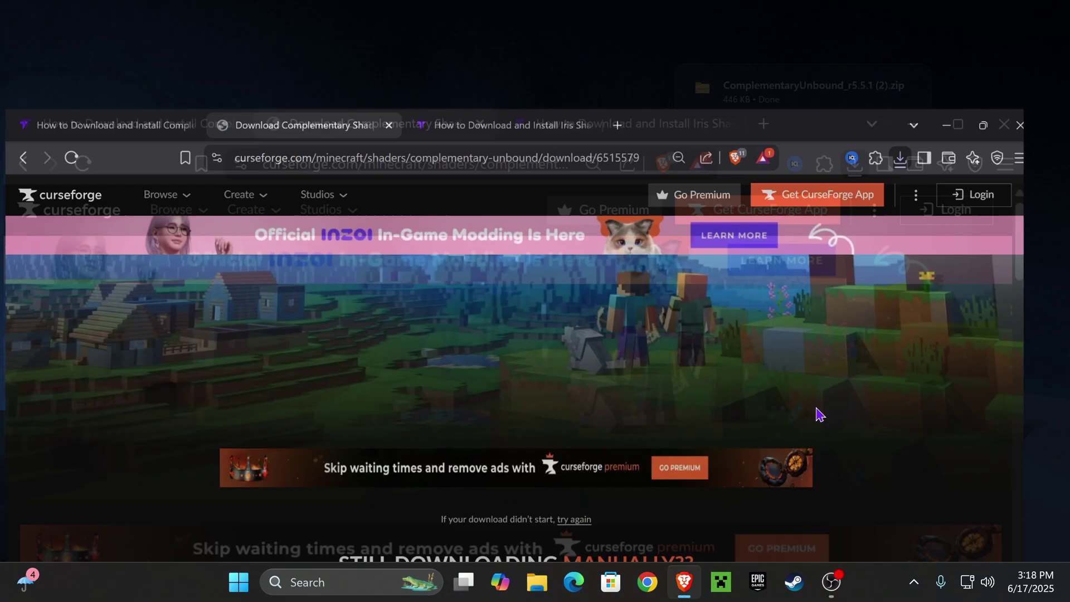
Move the zip icon to the top of the desktop and restore the browser full-screen.
{"action": "left_click_drag", "start_coordinate": [857, 8], "coordinate": [708, 383]}
{"action": "left_click_drag", "start_coordinate": [730, 282], "coordinate": [541, 191]}
{"action": "left_click_drag", "start_coordinate": [614, 251], "coordinate": [613, 61]}
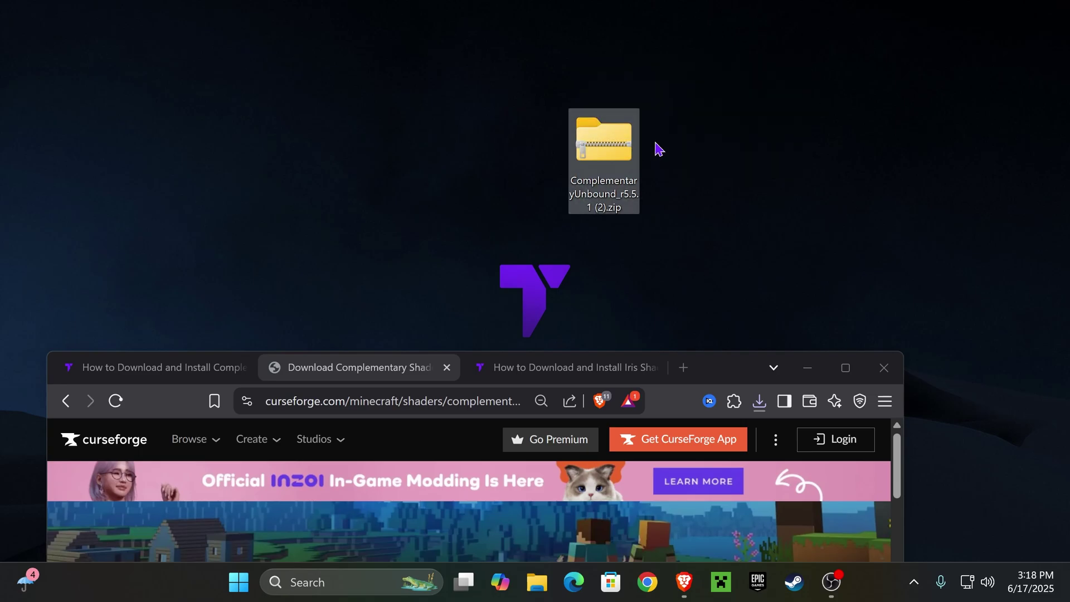
{"action": "left_click_drag", "start_coordinate": [605, 151], "coordinate": [657, 134]}
{"action": "left_click", "coordinate": [800, 281]}
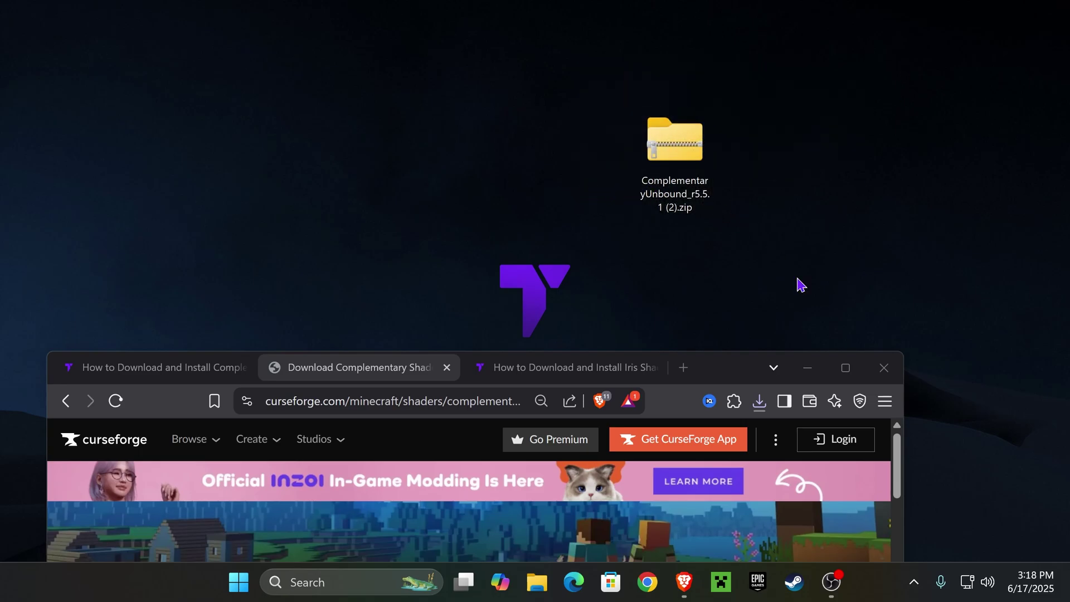
{"action": "left_click", "coordinate": [845, 367]}
{"action": "scroll", "coordinate": [664, 269], "scroll_direction": "down", "scroll_amount": 10}
{"action": "scroll", "coordinate": [775, 256], "scroll_direction": "up", "scroll_amount": 10}
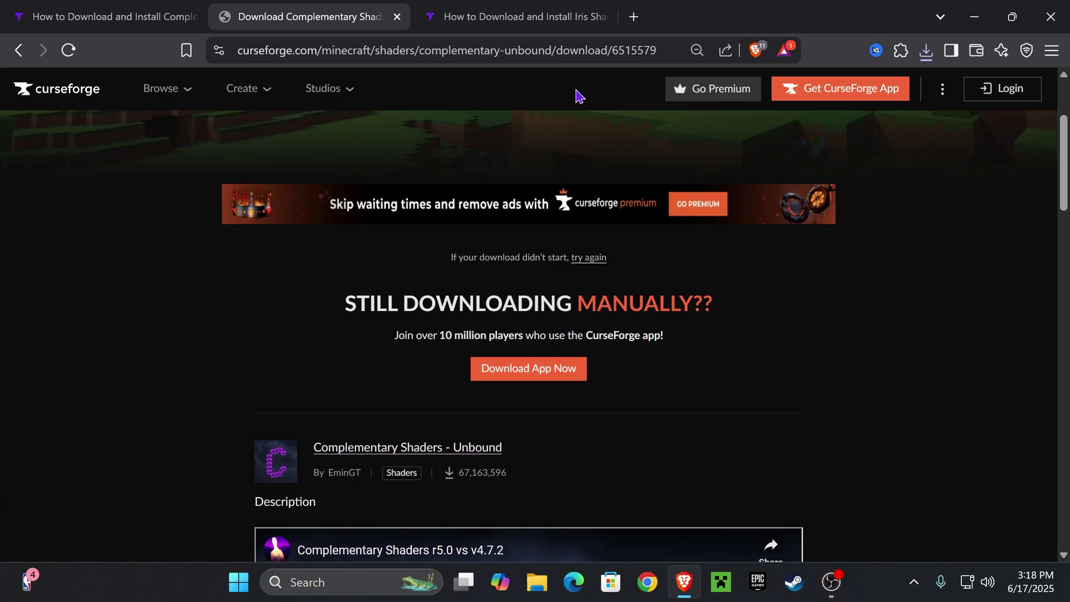
Switch to the Iris Shaders tutorial tab and browse through the guide.
{"action": "left_click", "coordinate": [519, 16]}
{"action": "scroll", "coordinate": [500, 282], "scroll_direction": "down", "scroll_amount": 6}
{"action": "scroll", "coordinate": [500, 282], "scroll_direction": "up", "scroll_amount": 6}
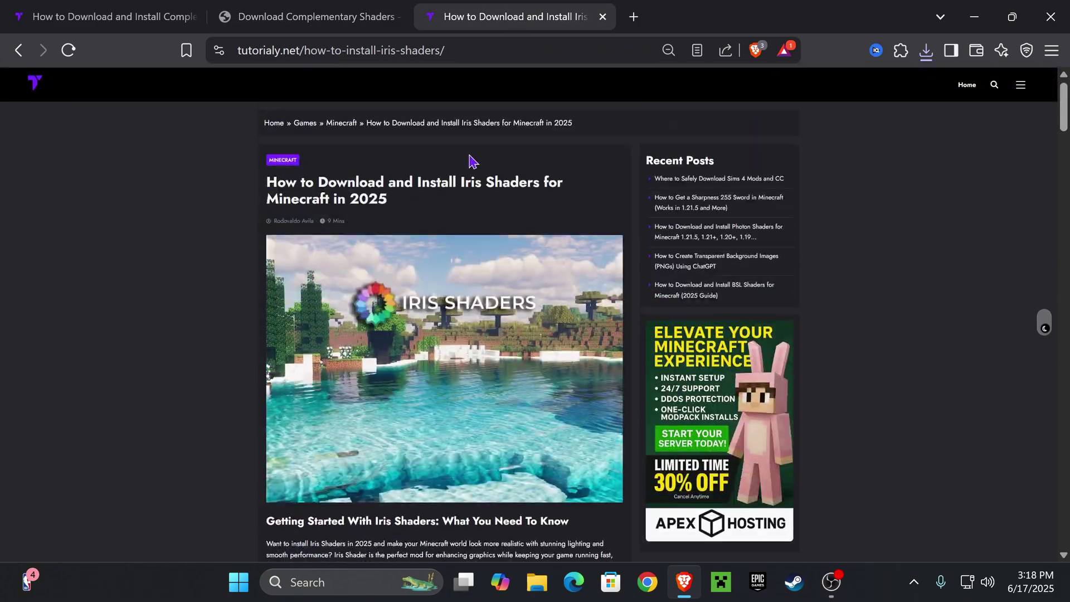
{"action": "scroll", "coordinate": [613, 246], "scroll_direction": "down", "scroll_amount": 8}
{"action": "scroll", "coordinate": [607, 240], "scroll_direction": "down", "scroll_amount": 10}
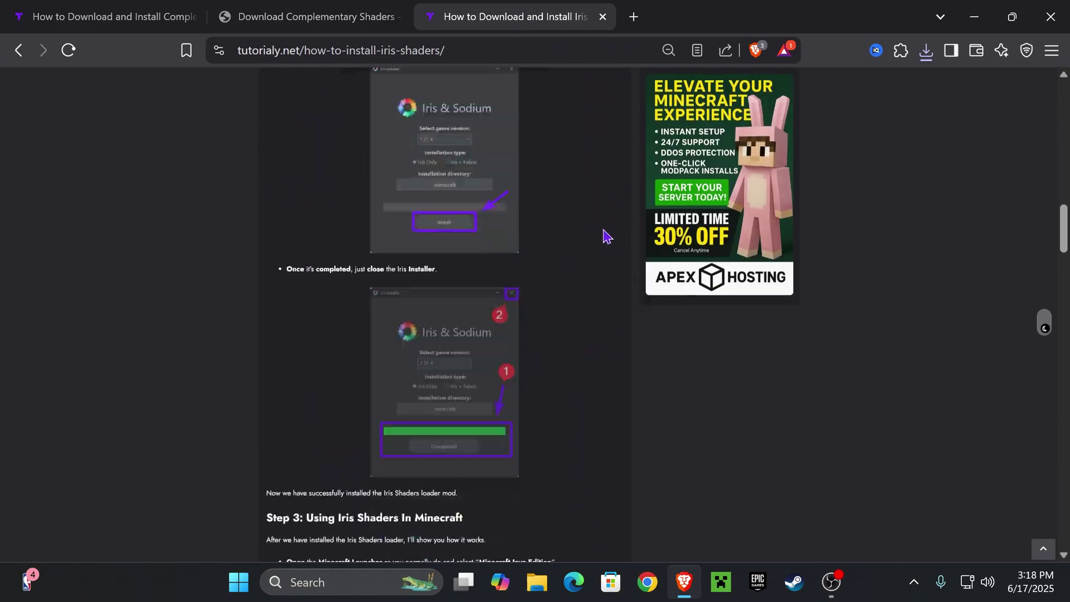
{"action": "scroll", "coordinate": [585, 245], "scroll_direction": "up", "scroll_amount": 10}
{"action": "scroll", "coordinate": [559, 250], "scroll_direction": "up", "scroll_amount": 2}
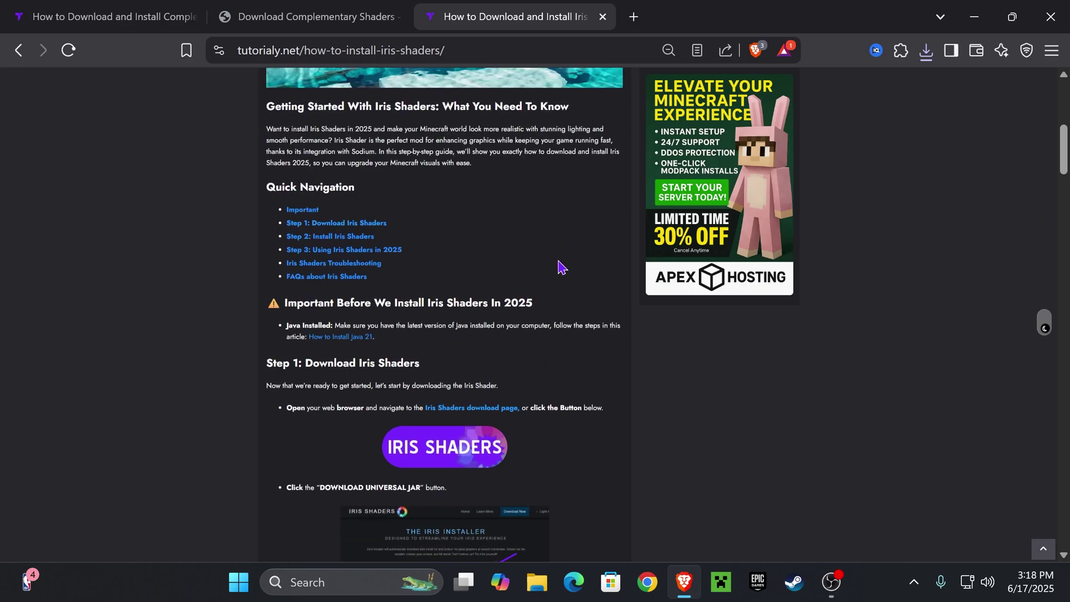
{"action": "scroll", "coordinate": [563, 262], "scroll_direction": "down", "scroll_amount": 3}
{"action": "scroll", "coordinate": [507, 266], "scroll_direction": "up", "scroll_amount": 10}
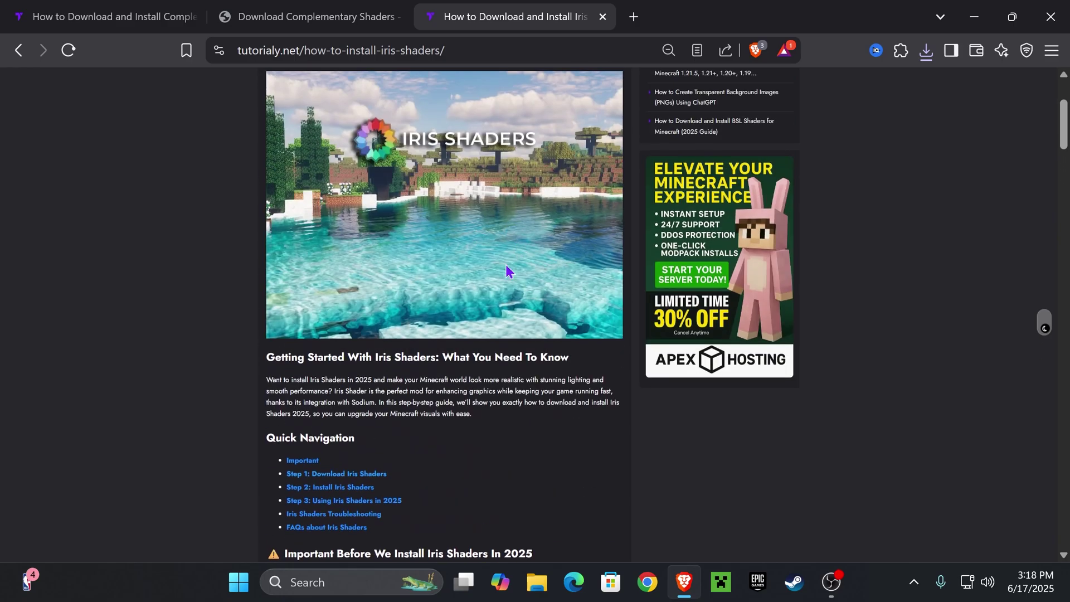
Jump to 'Step 1: Download Iris Shaders' and open the irisshaders.dev download page.
{"action": "scroll", "coordinate": [493, 249], "scroll_direction": "down", "scroll_amount": 12}
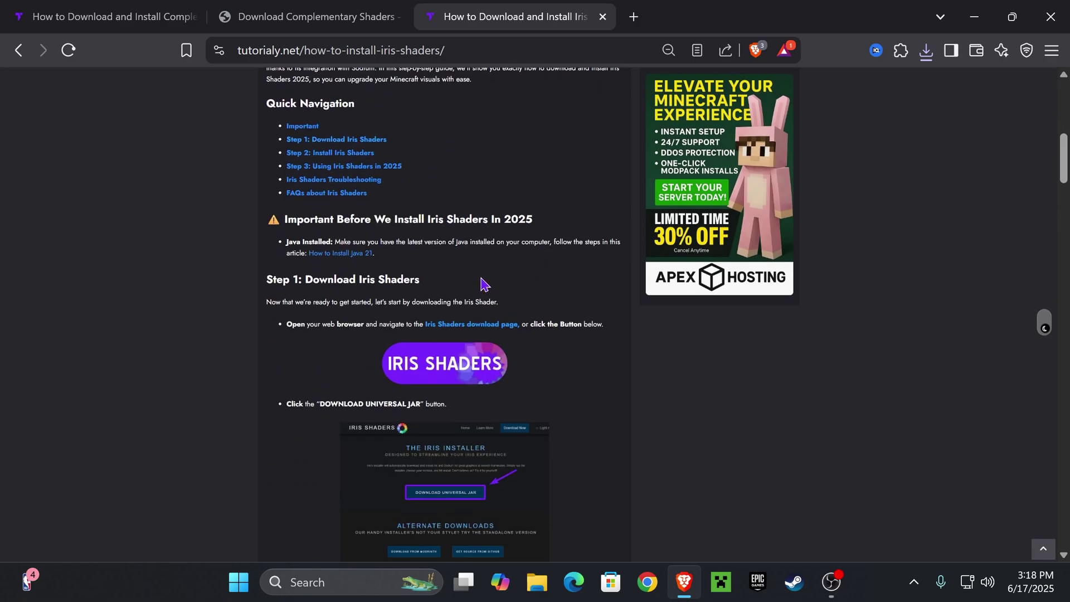
{"action": "scroll", "coordinate": [544, 245], "scroll_direction": "up", "scroll_amount": 2}
{"action": "scroll", "coordinate": [502, 178], "scroll_direction": "up", "scroll_amount": 2}
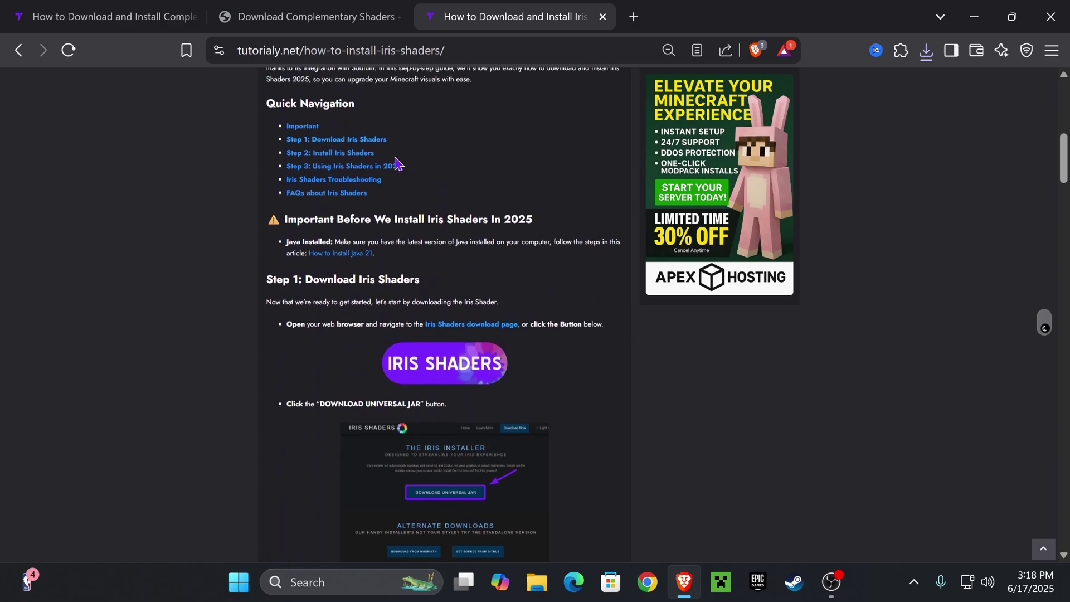
{"action": "left_click", "coordinate": [361, 146]}
{"action": "left_click", "coordinate": [466, 163]}
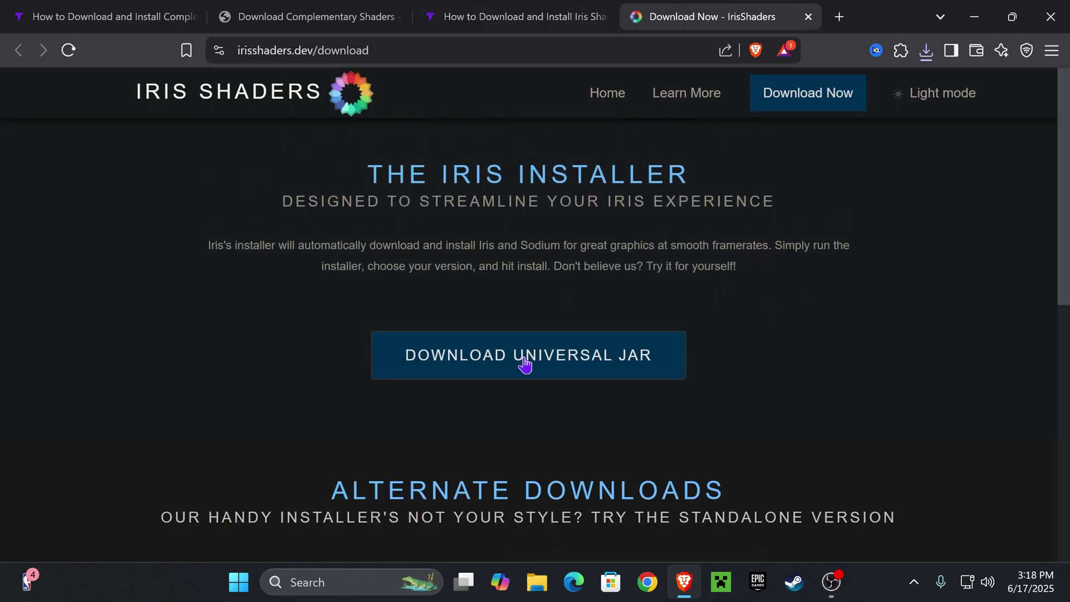
Download the universal Iris installer jar and place it on the desktop.
{"action": "left_click", "coordinate": [595, 367]}
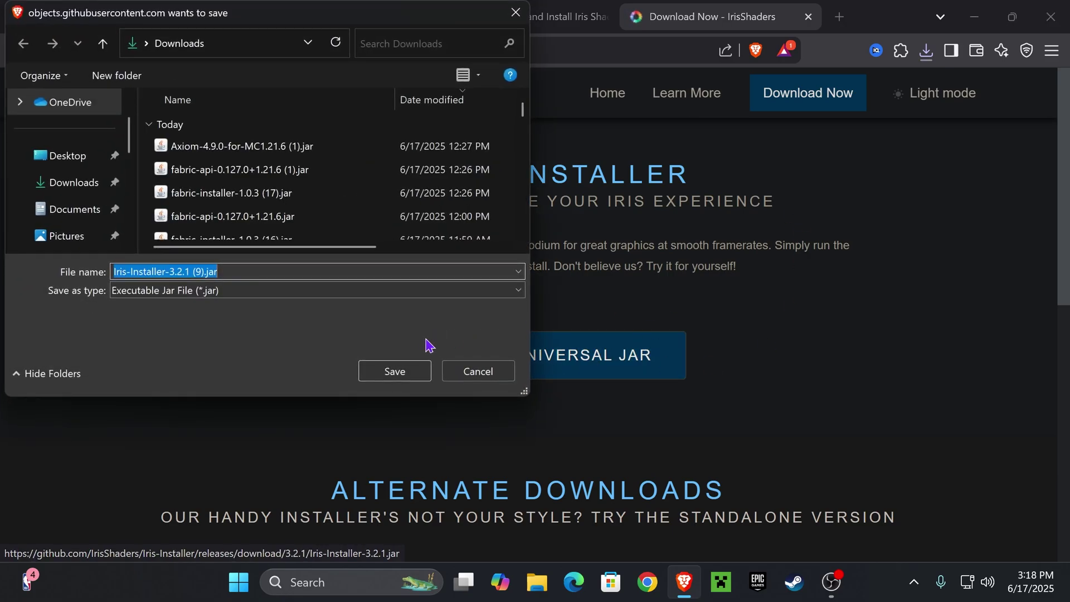
{"action": "left_click", "coordinate": [409, 372]}
{"action": "left_click_drag", "start_coordinate": [886, 17], "coordinate": [677, 432]}
{"action": "left_click", "coordinate": [718, 456]}
{"action": "left_click_drag", "start_coordinate": [569, 56], "coordinate": [818, 146]}
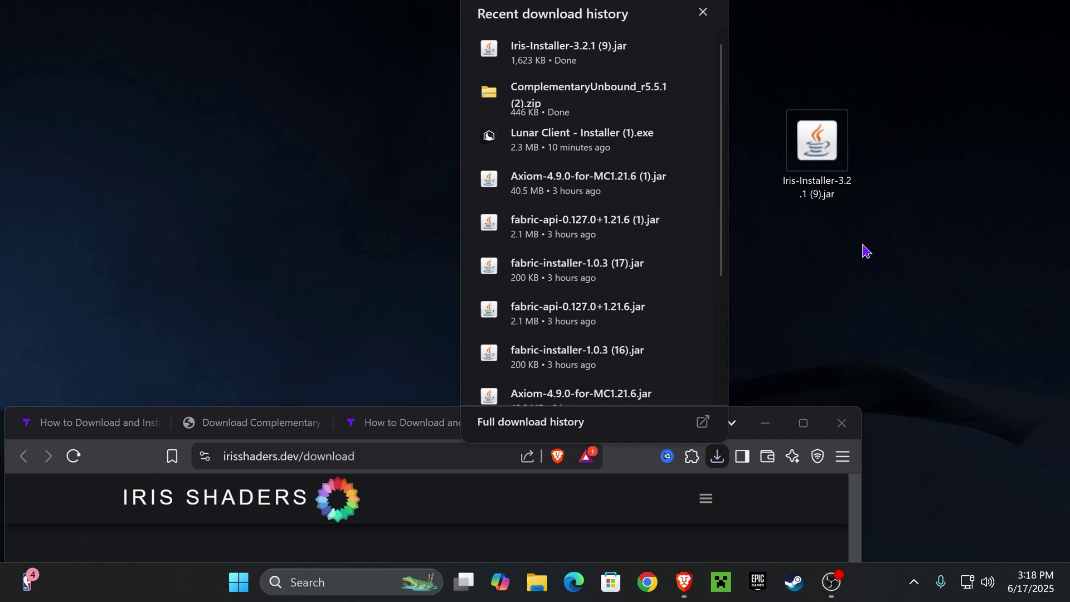
Run the Iris installer from the desktop and install Iris Only for 1.21.6.
{"action": "left_click", "coordinate": [768, 425]}
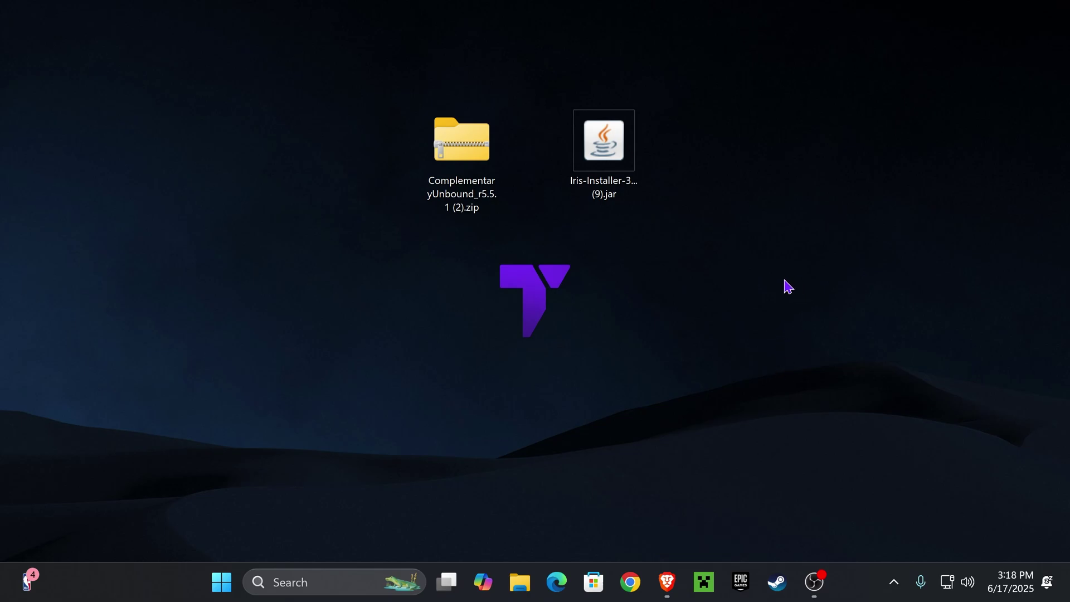
{"action": "double_click", "coordinate": [609, 139]}
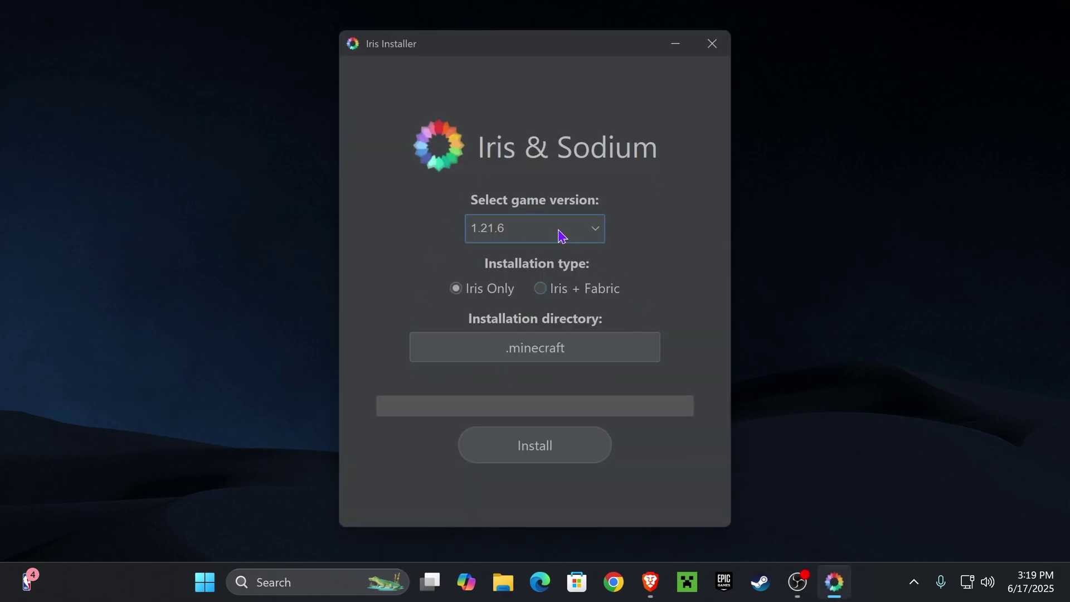
{"action": "left_click", "coordinate": [565, 453]}
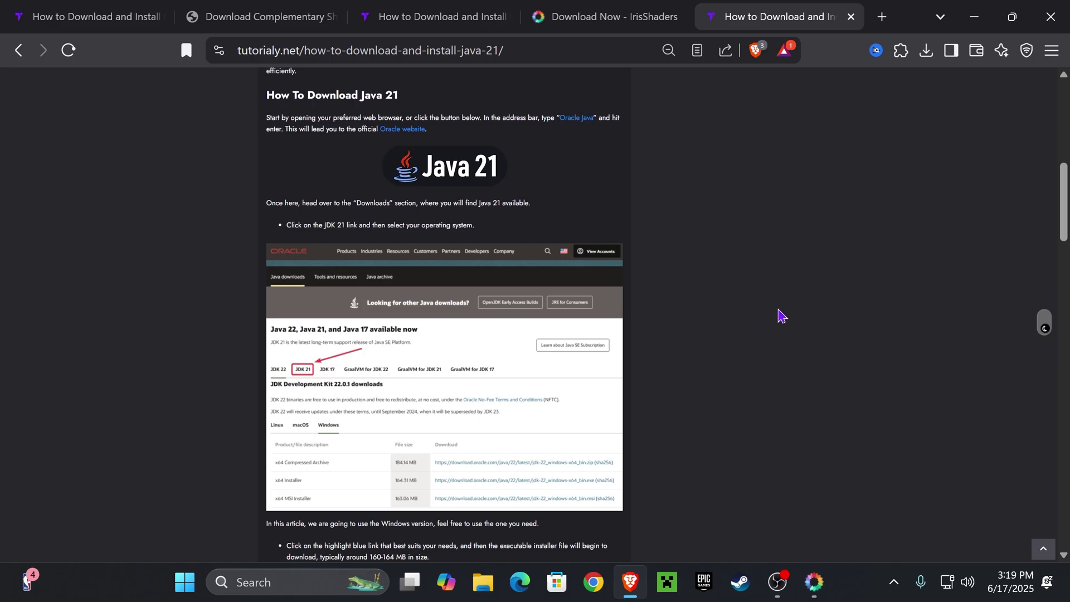
Scroll through the Java 21 (JDK 21) guide, then minimise Brave to reveal the completed installer.
{"action": "scroll", "coordinate": [779, 312], "scroll_direction": "up", "scroll_amount": 10}
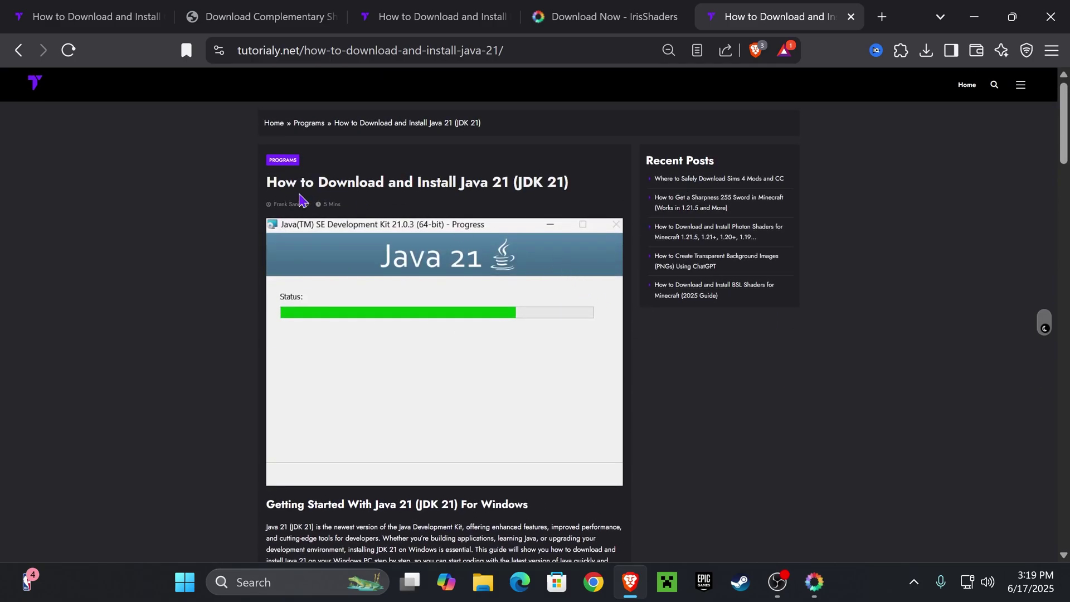
{"action": "scroll", "coordinate": [657, 298], "scroll_direction": "down", "scroll_amount": 20}
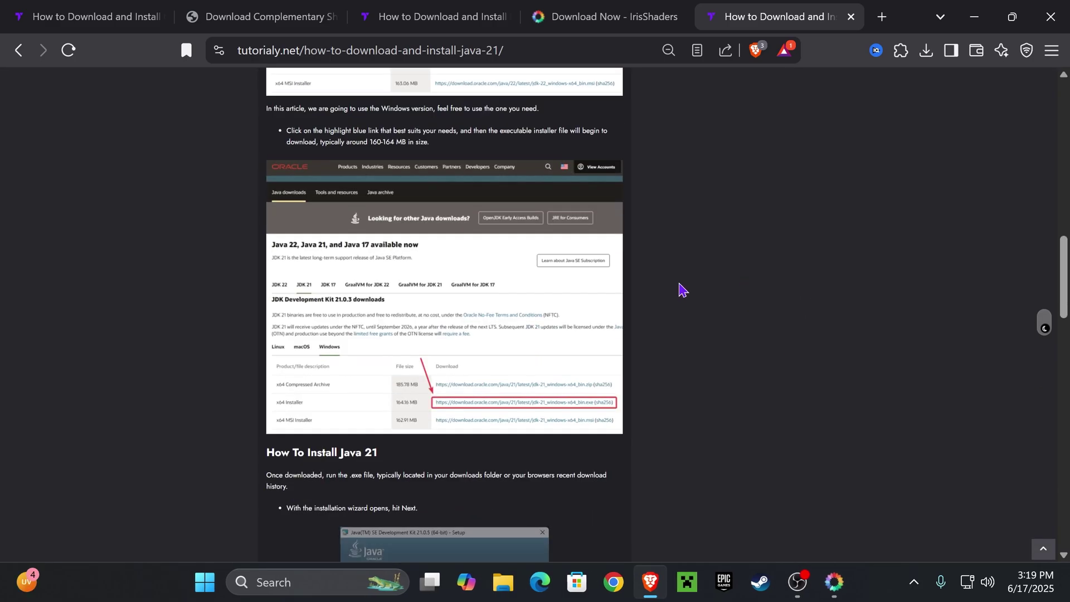
{"action": "scroll", "coordinate": [801, 286], "scroll_direction": "up", "scroll_amount": 20}
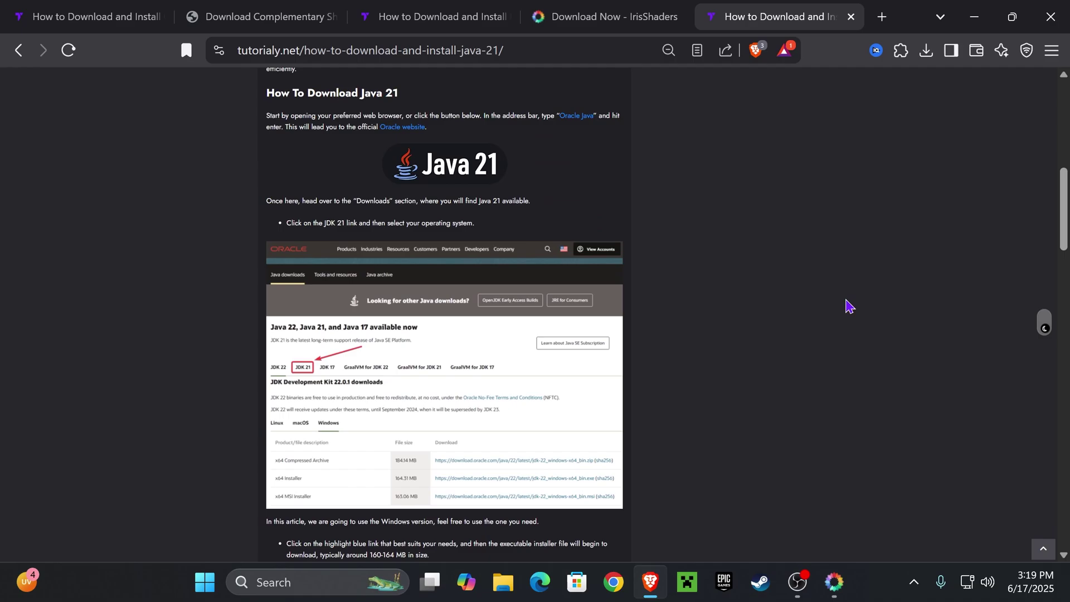
{"action": "scroll", "coordinate": [879, 292], "scroll_direction": "down", "scroll_amount": 20}
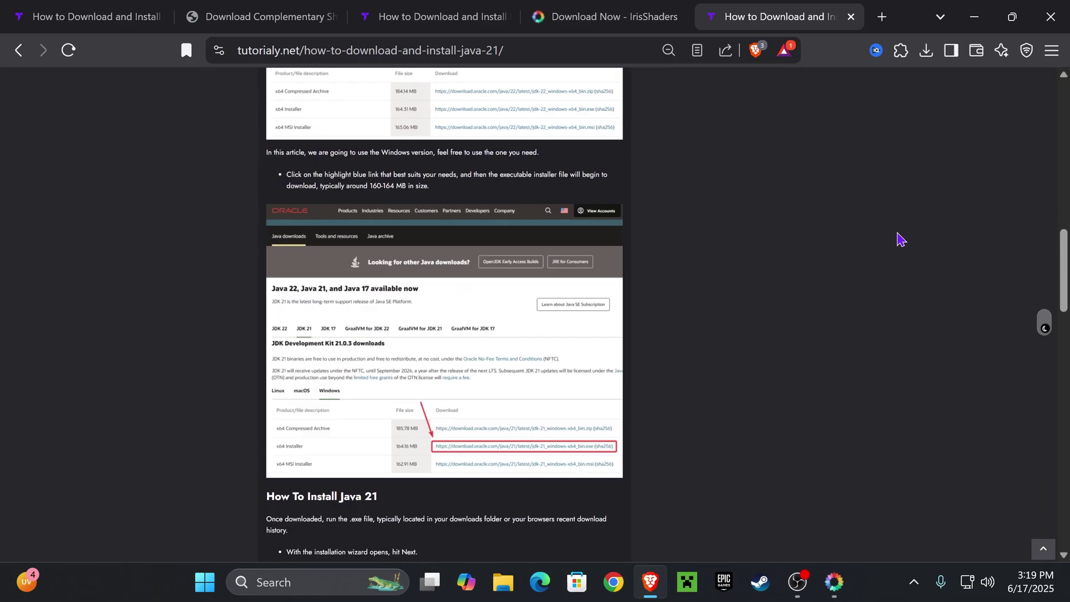
{"action": "left_click", "coordinate": [971, 18]}
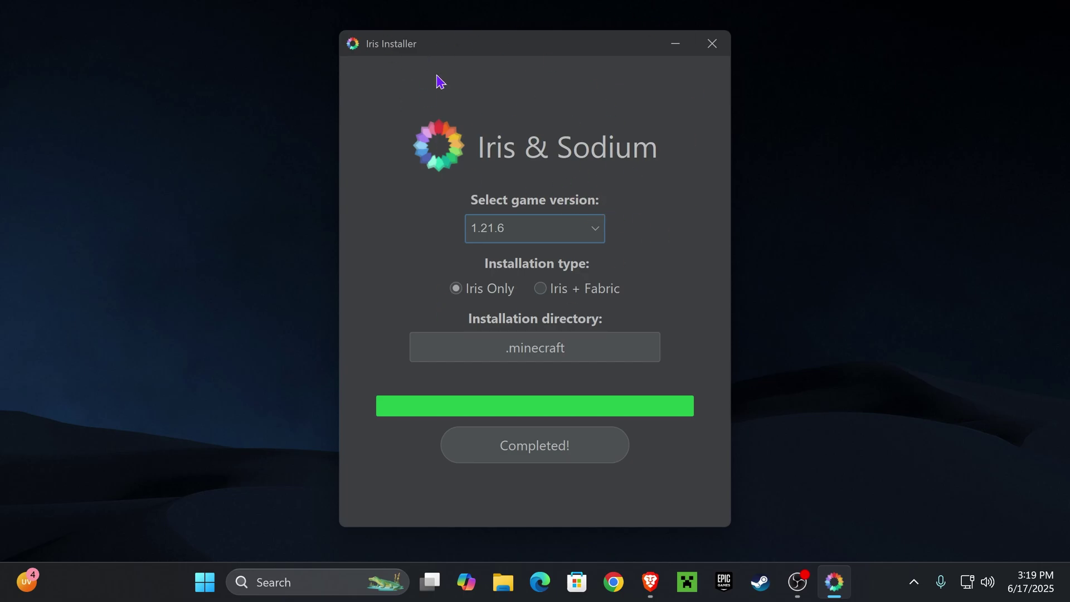
Close the finished Iris installer, delete its jar, and move the shader zip beside the logo.
{"action": "left_click", "coordinate": [708, 50]}
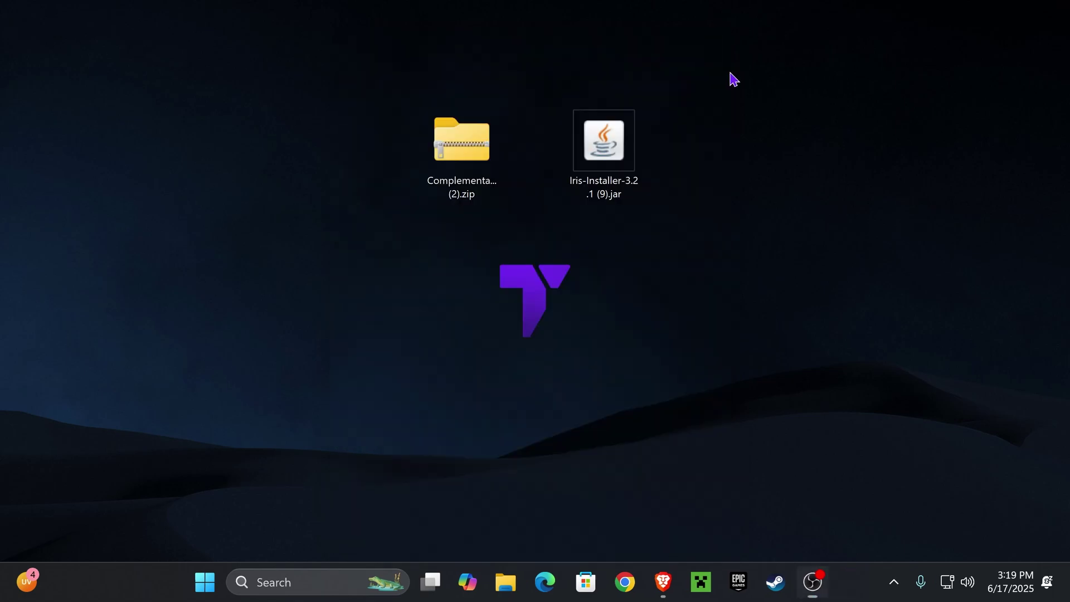
{"action": "left_click", "coordinate": [636, 191]}
{"action": "key", "text": "Delete"}
{"action": "left_click_drag", "start_coordinate": [462, 144], "coordinate": [391, 251]}
{"action": "left_click_drag", "start_coordinate": [602, 174], "coordinate": [332, 301]}
{"action": "left_click", "coordinate": [689, 284]}
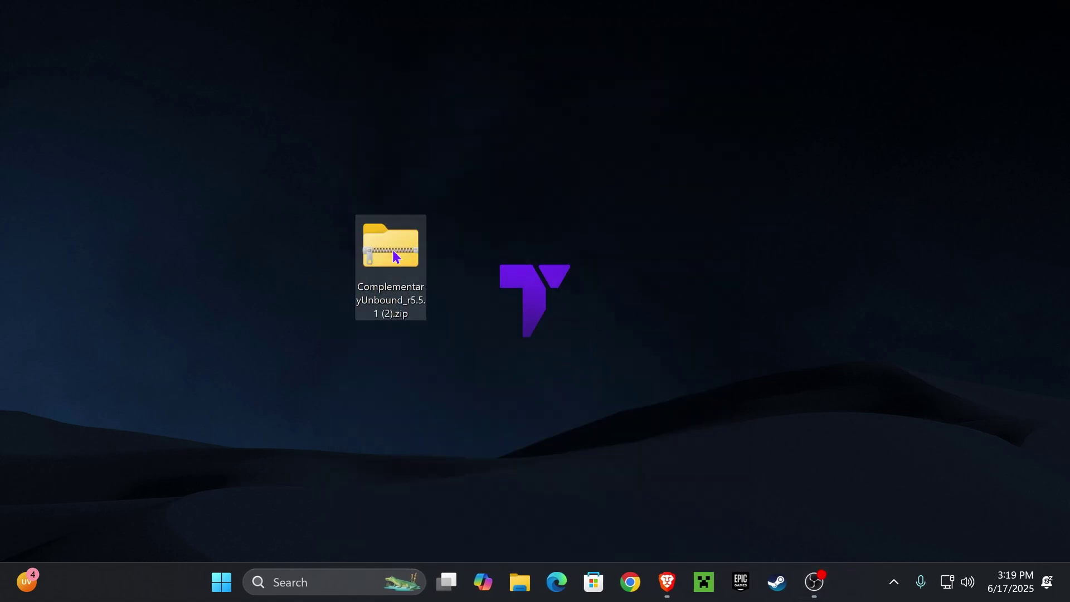
Open the Minecraft Launcher, check the modded installations, and play the Iris & Sodium 1.21.6 profile.
{"action": "left_click", "coordinate": [705, 584]}
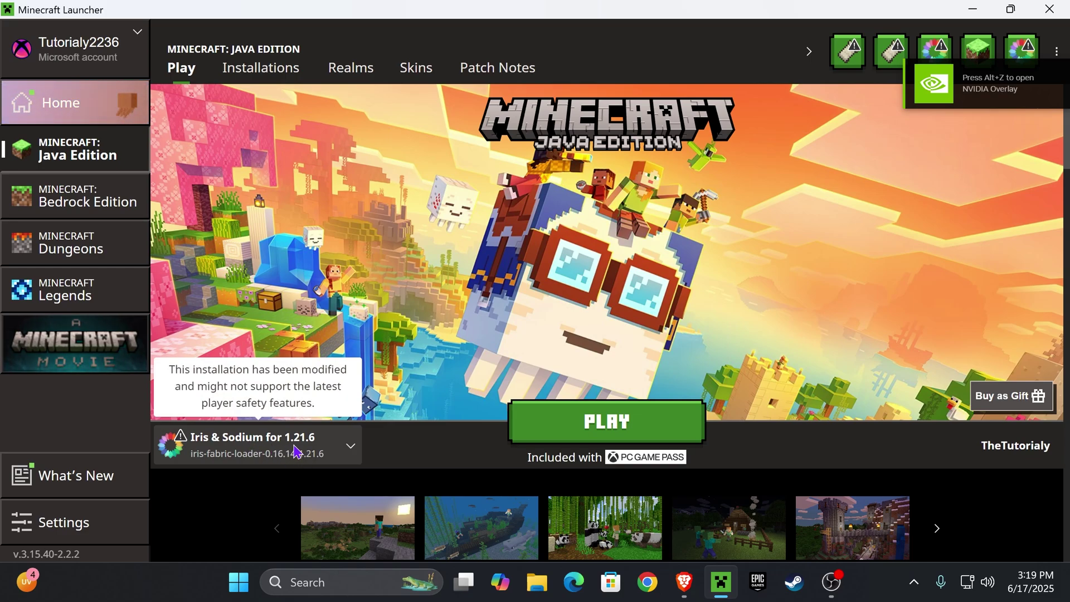
{"action": "left_click", "coordinate": [272, 71]}
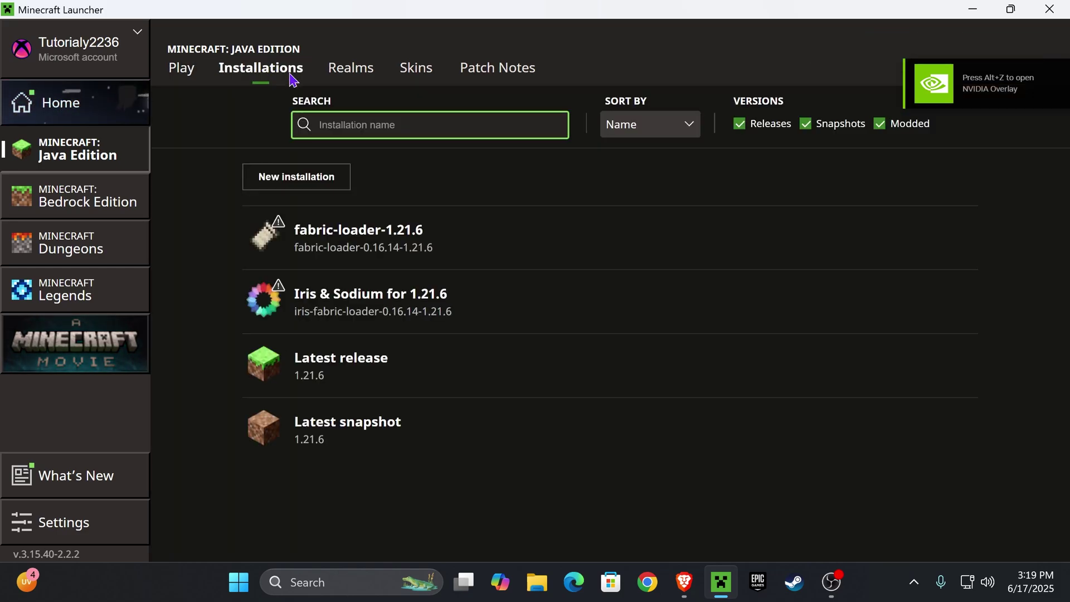
{"action": "left_click", "coordinate": [886, 128]}
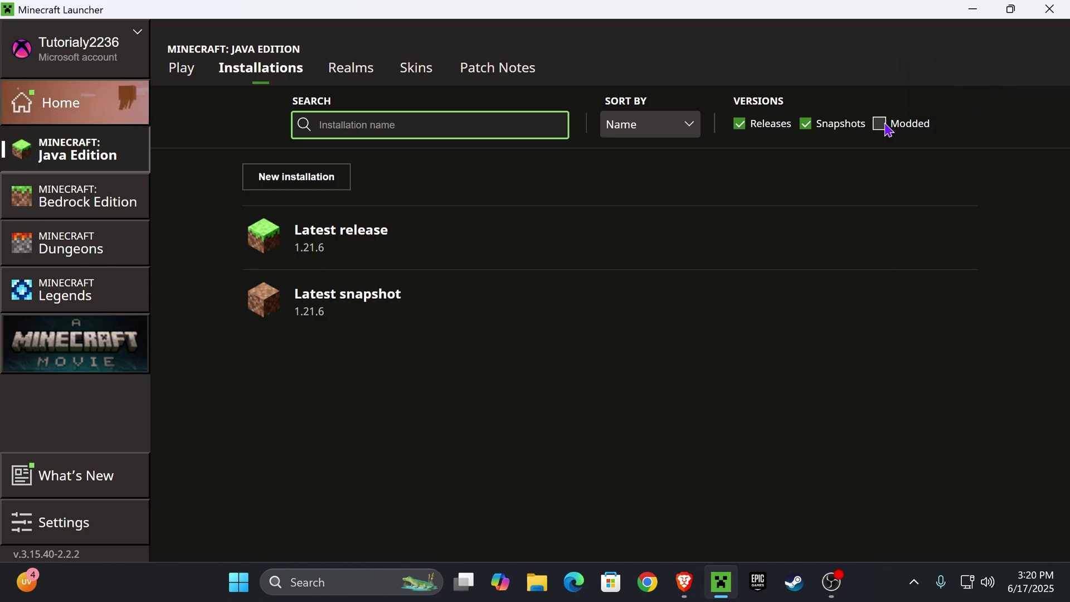
{"action": "left_click", "coordinate": [883, 127]}
{"action": "left_click", "coordinate": [401, 292]}
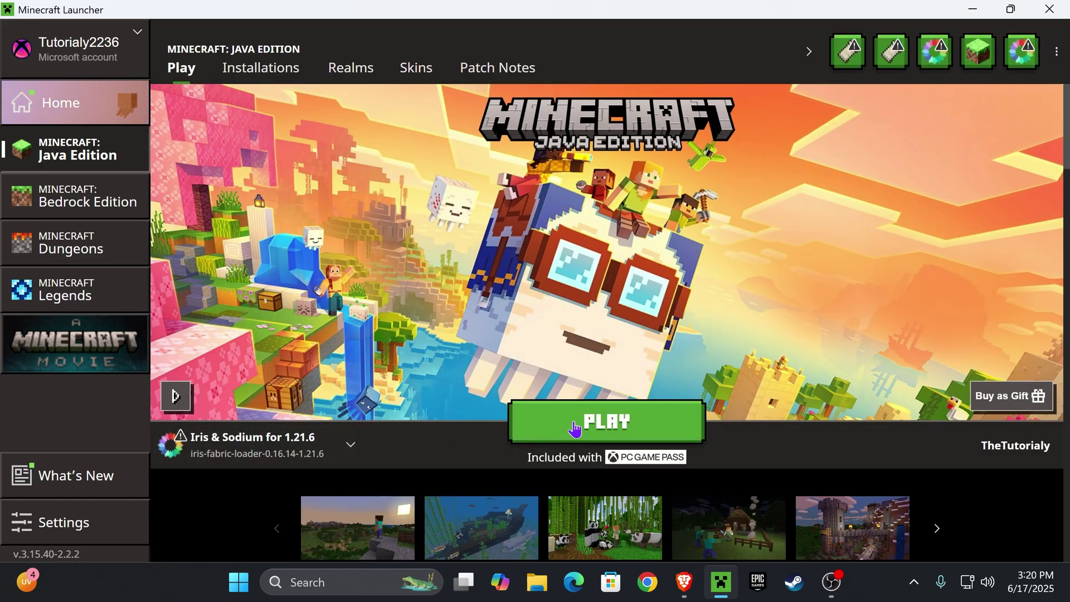
{"action": "left_click", "coordinate": [592, 425]}
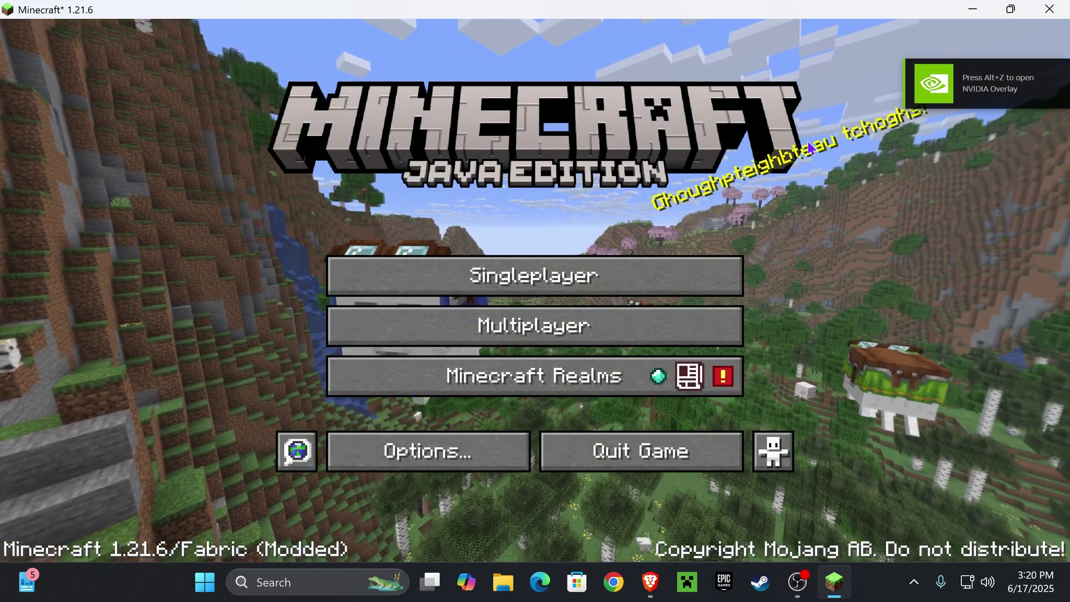
Open Singleplayer and play the first New World in the list.
{"action": "left_click", "coordinate": [593, 274]}
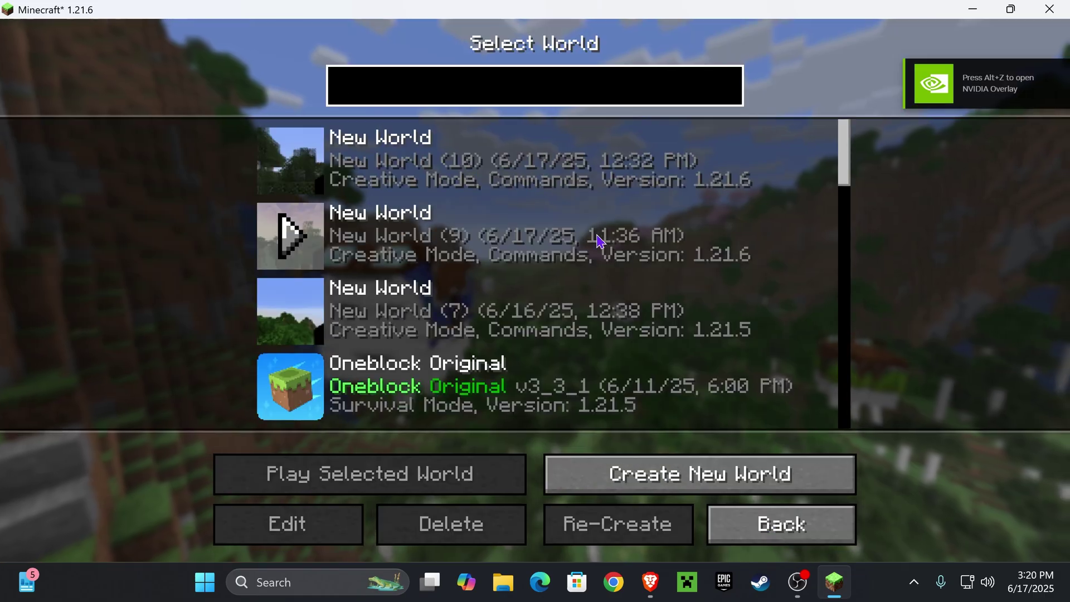
{"action": "left_click", "coordinate": [283, 163]}
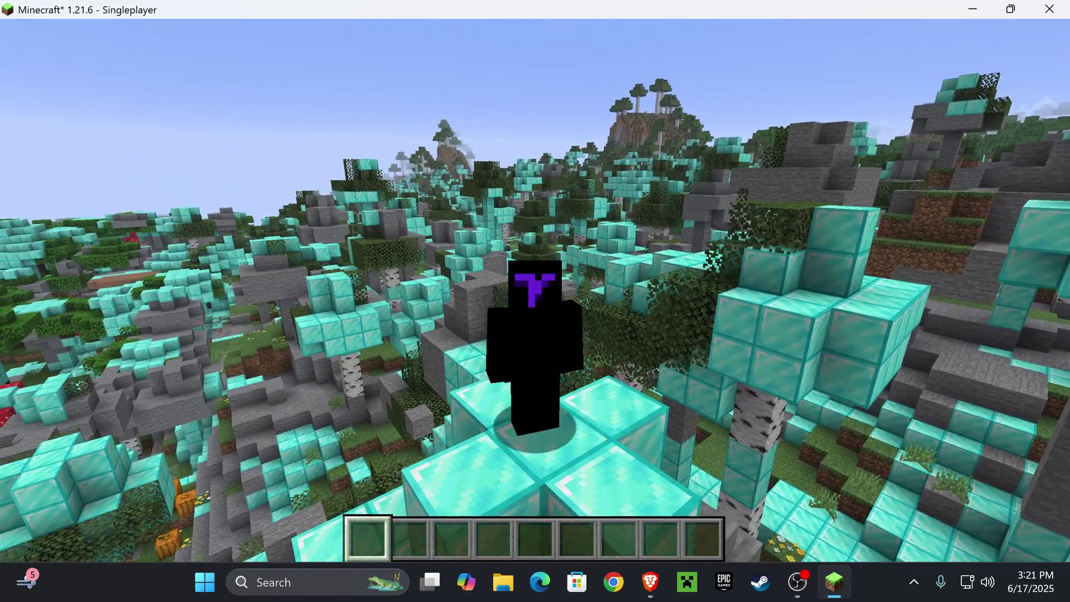
From the pause menu, open Options > Video Settings > Shader Packs.
{"action": "key", "text": "Escape"}
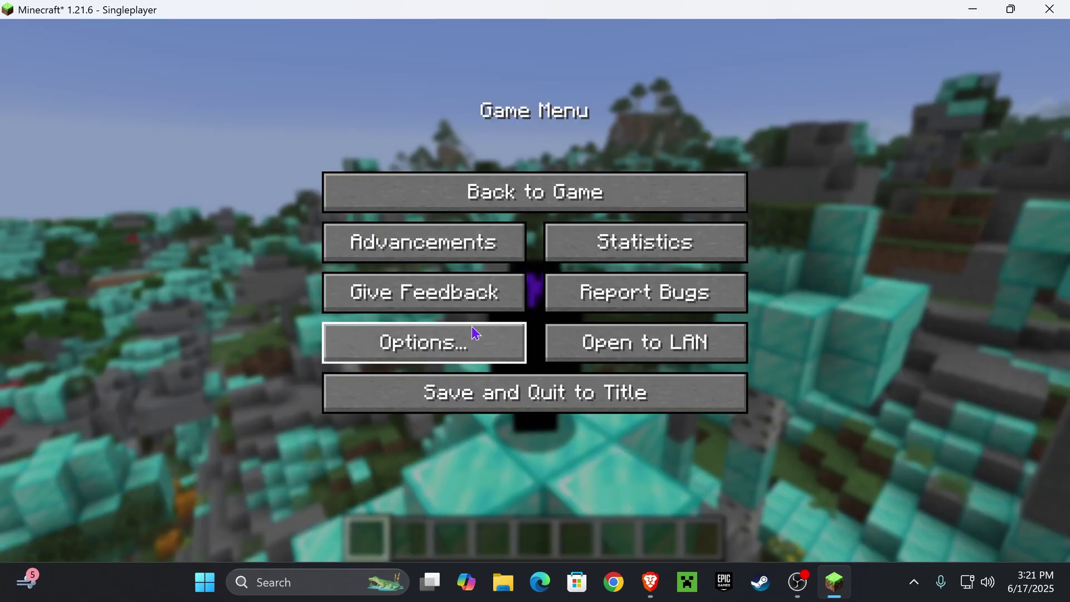
{"action": "left_click", "coordinate": [431, 334]}
{"action": "left_click", "coordinate": [420, 278]}
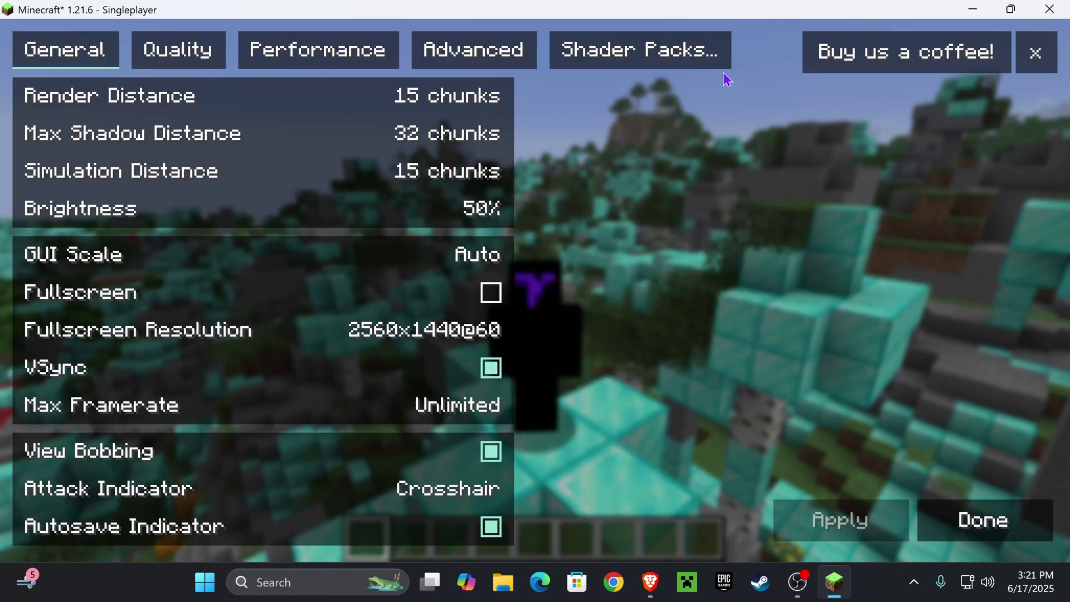
{"action": "left_click", "coordinate": [667, 59]}
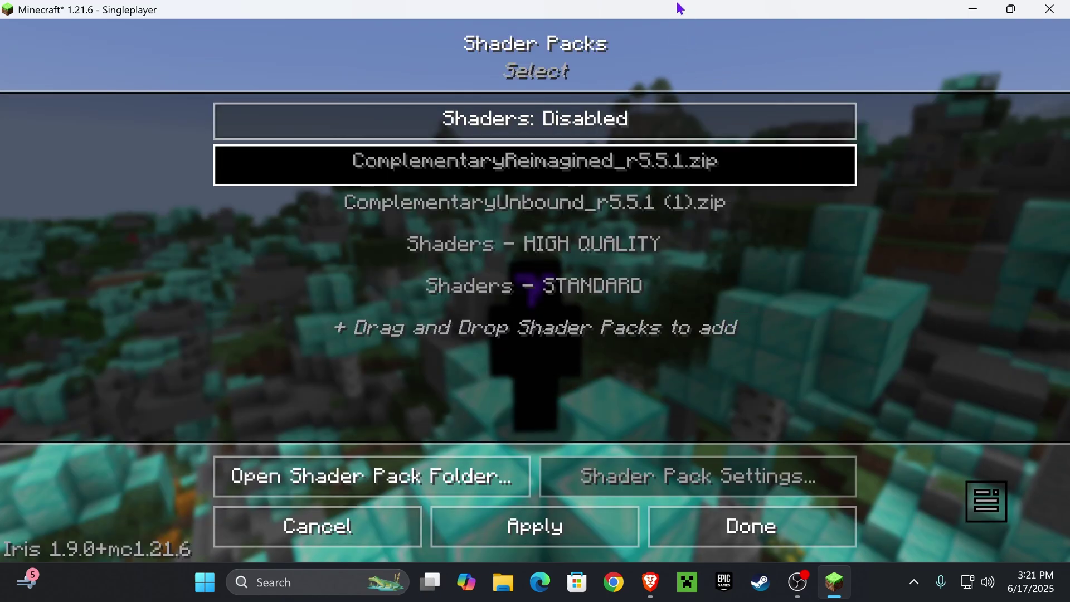
Drag ComplementaryUnbound_r5.5.1 (2).zip from the desktop into the shader list, then maximise the game.
{"action": "left_click_drag", "start_coordinate": [678, 8], "coordinate": [772, 131]}
{"action": "left_click_drag", "start_coordinate": [908, 306], "coordinate": [966, 430]}
{"action": "left_click_drag", "start_coordinate": [453, 115], "coordinate": [540, 212]}
{"action": "left_click_drag", "start_coordinate": [853, 239], "coordinate": [852, 241]}
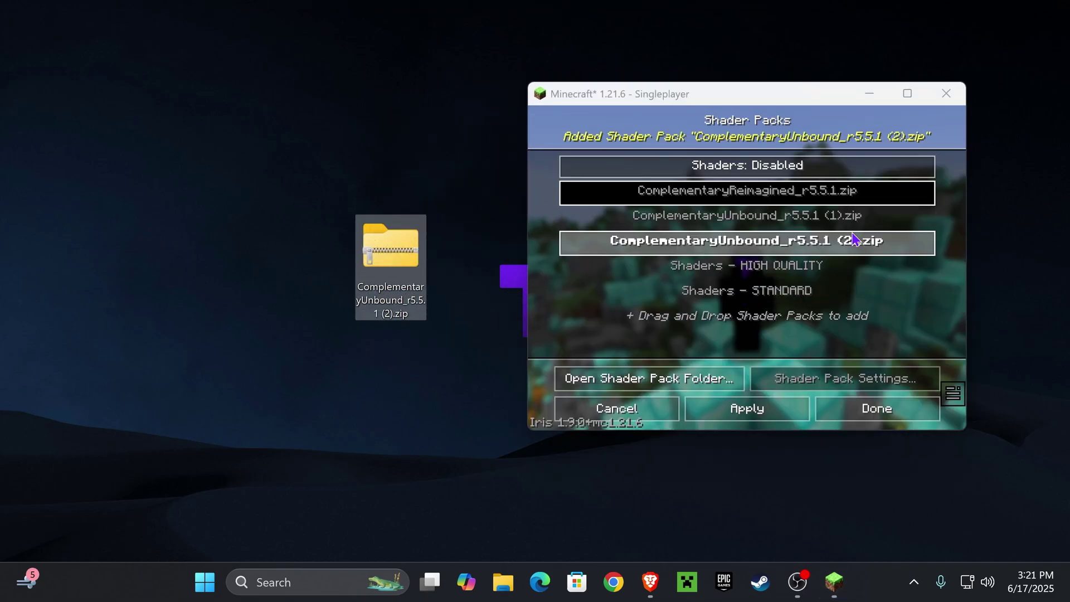
{"action": "left_click", "coordinate": [908, 93]}
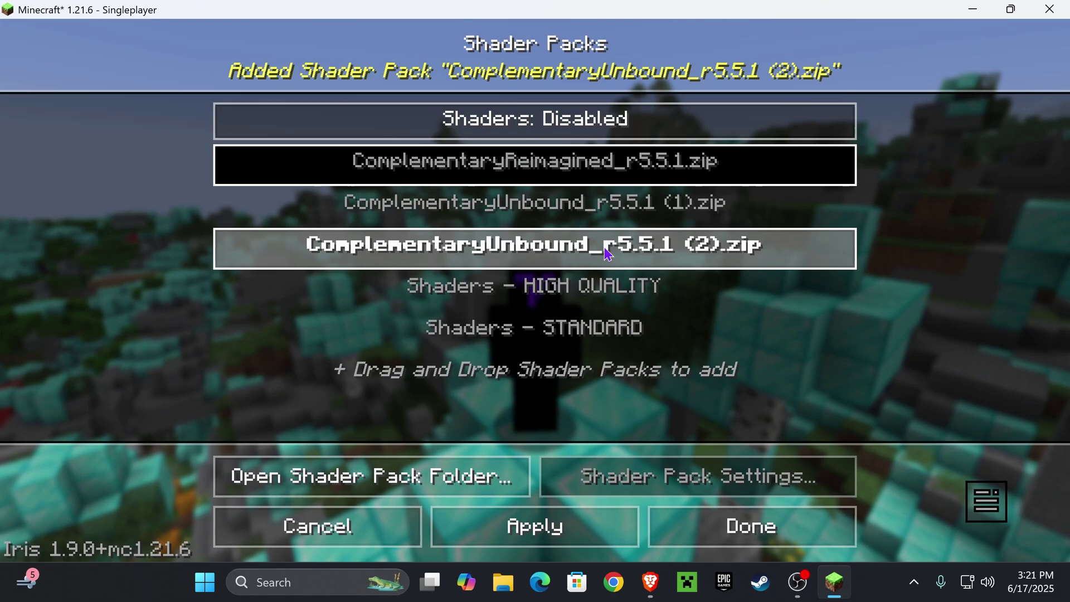
Select and apply ComplementaryUnbound_r5.5.1 (2).zip, then back out of the menus to resume the world.
{"action": "left_click", "coordinate": [614, 244]}
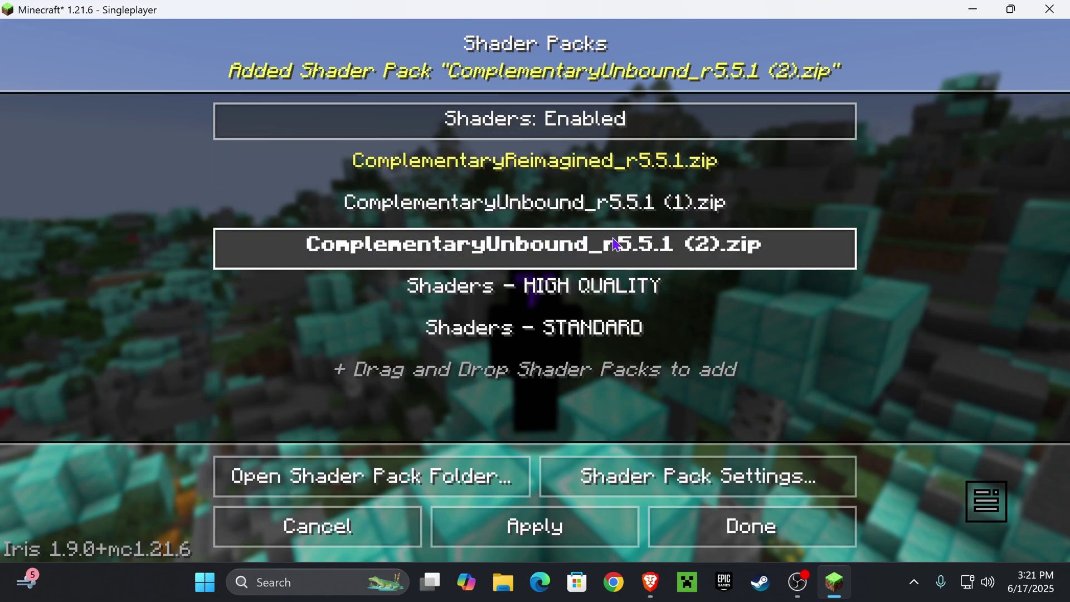
{"action": "left_click", "coordinate": [583, 534]}
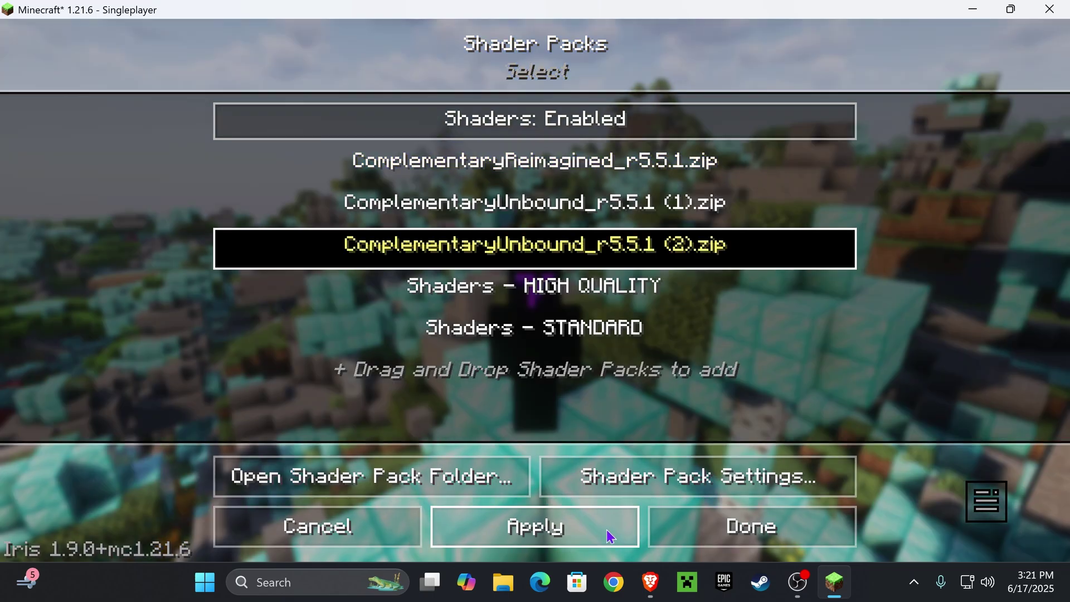
{"action": "left_click", "coordinate": [750, 529]}
{"action": "left_click", "coordinate": [956, 521]}
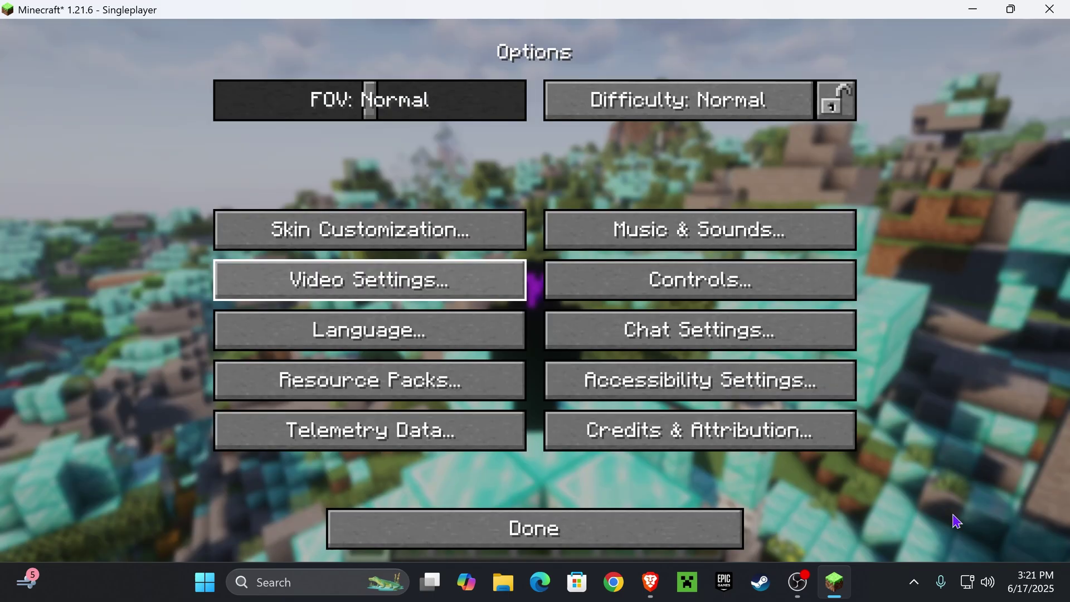
{"action": "key", "text": "Escape"}
{"action": "key", "text": "Escape"}
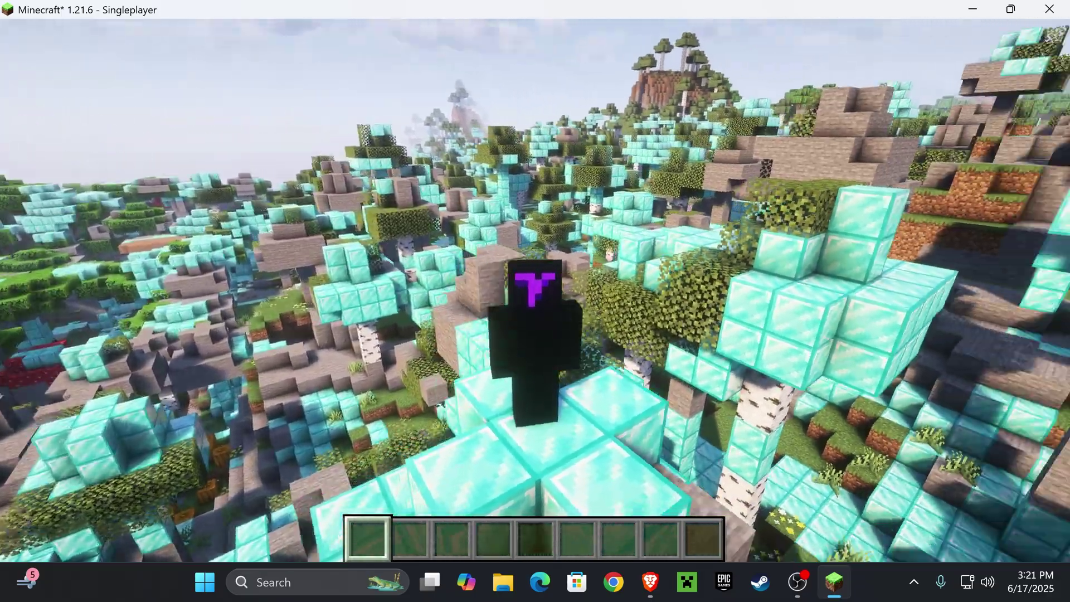
{"action": "key", "text": "F5"}
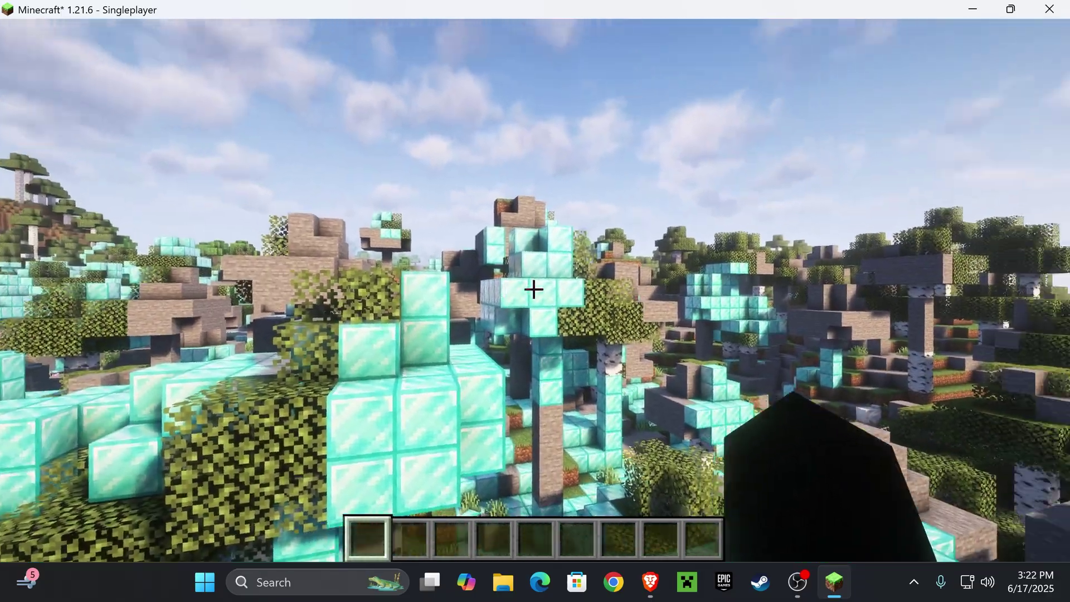
{"action": "key", "text": "F5"}
{"action": "key", "text": "k"}
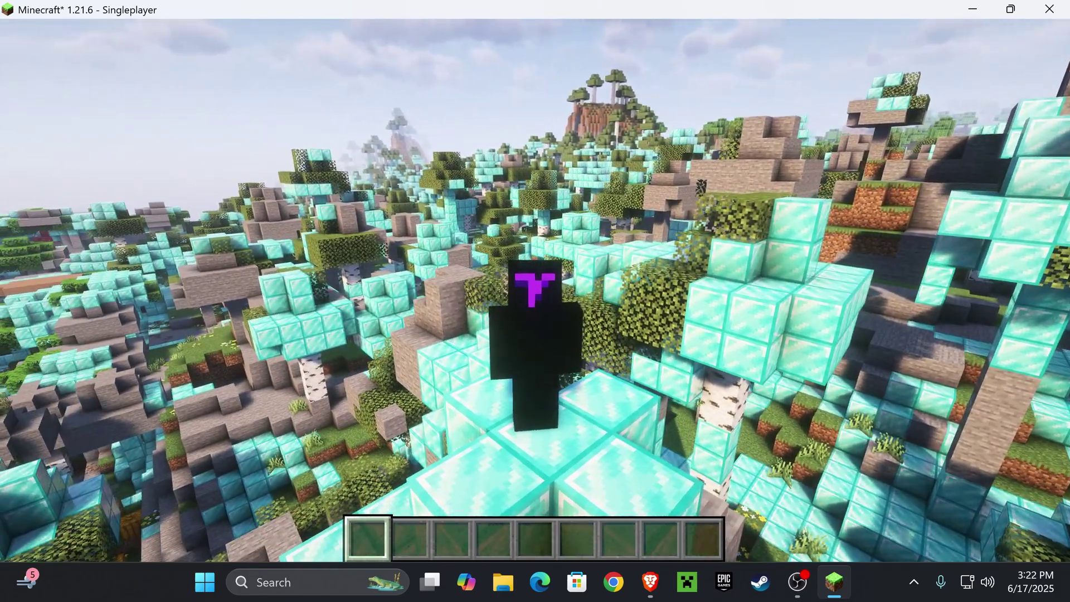